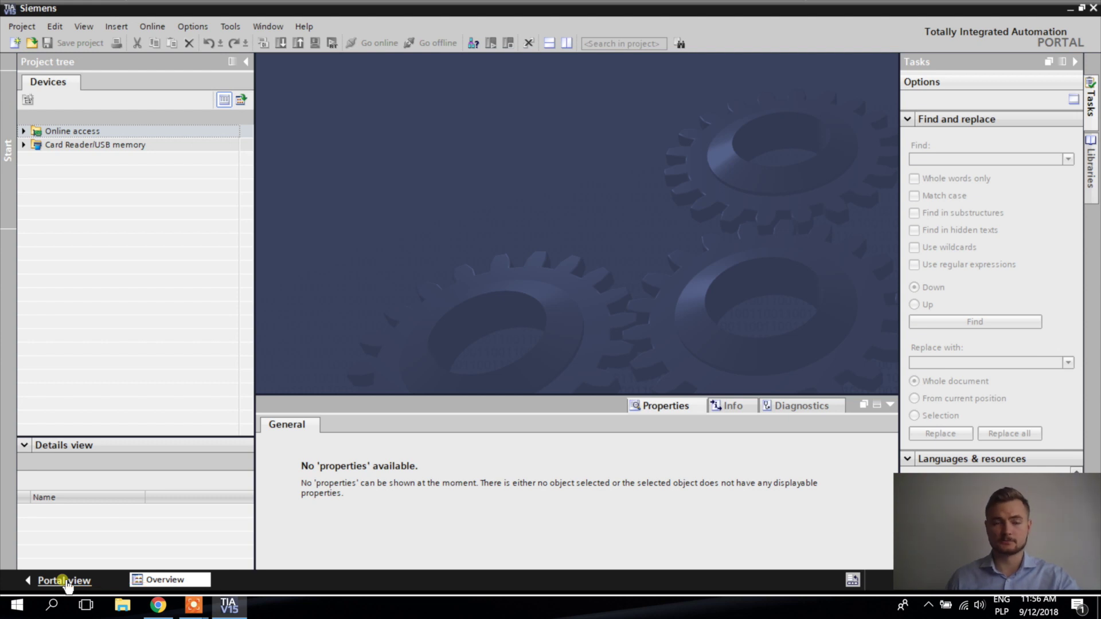
Step: Open the program settings and set the start view to Project view
left_click(193, 26)
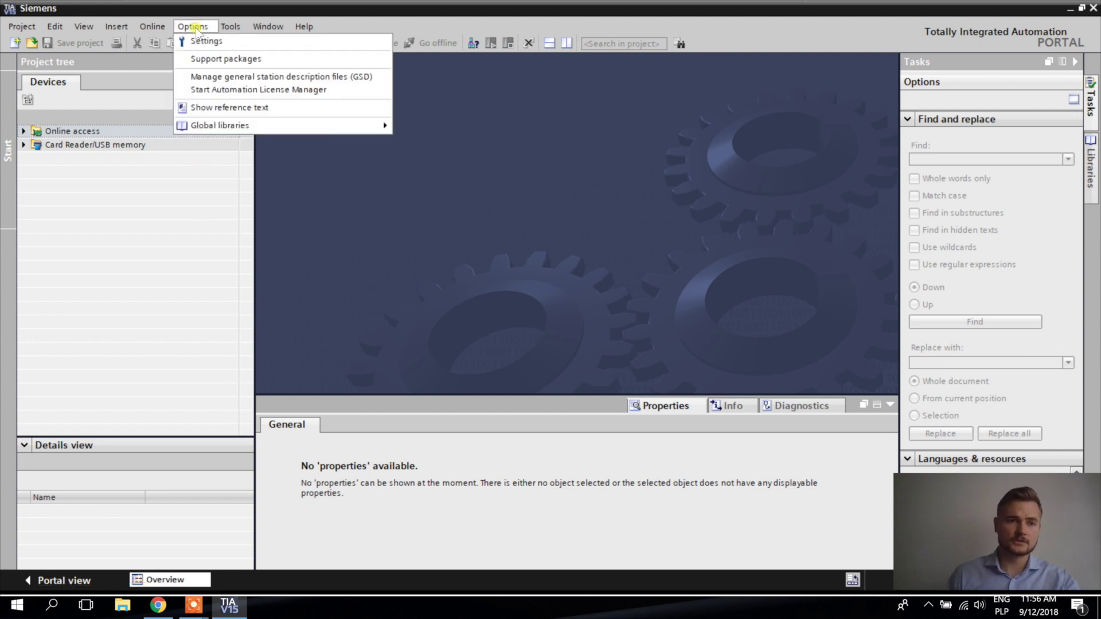
left_click(205, 41)
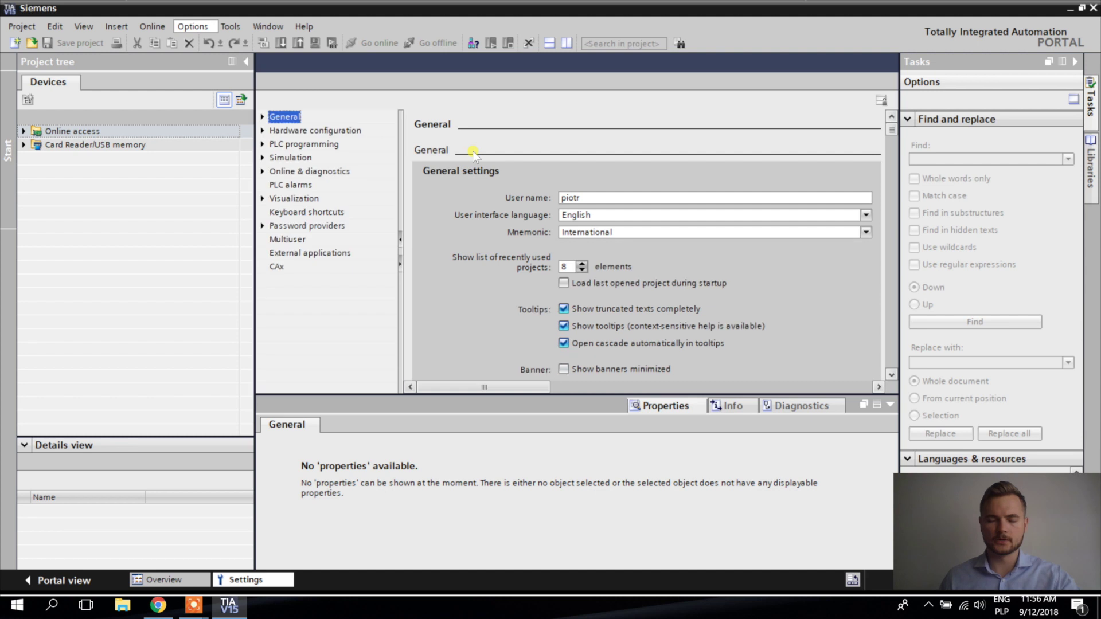
left_click(890, 404)
scroll(800, 381, "down", 3)
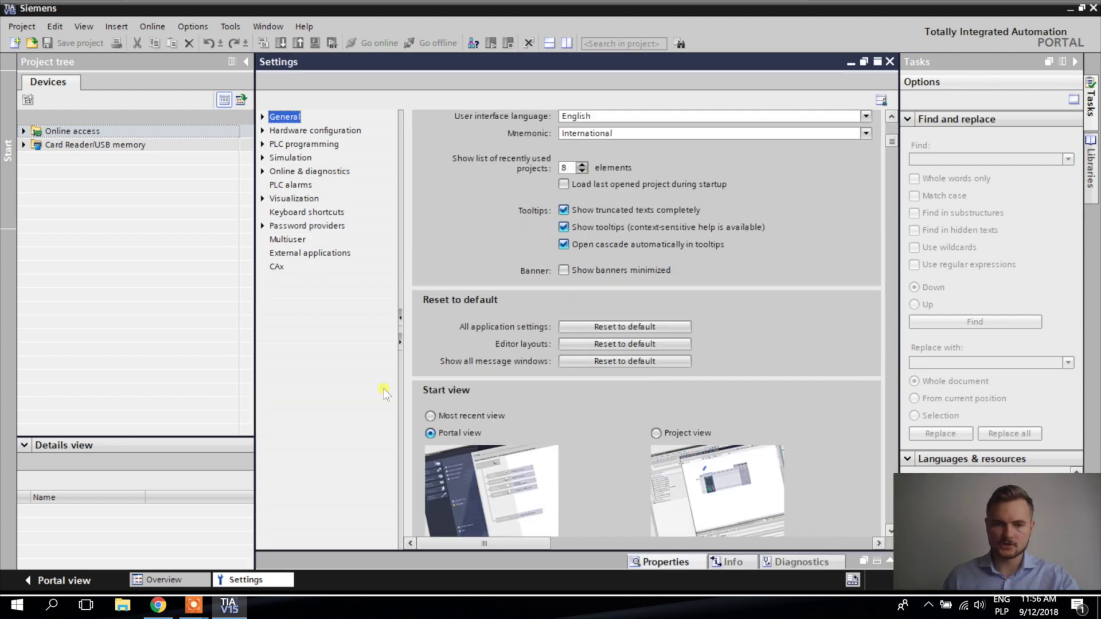
left_click(656, 433)
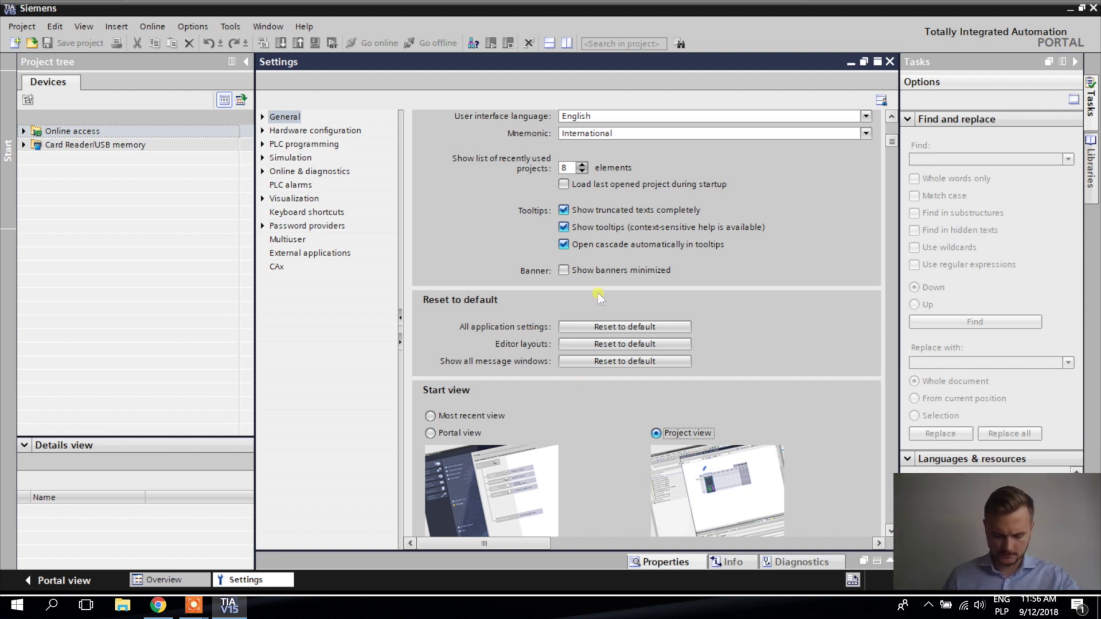
Step: Set the view for objects in the overview to Details in the general settings
scroll(762, 307, "down", 3)
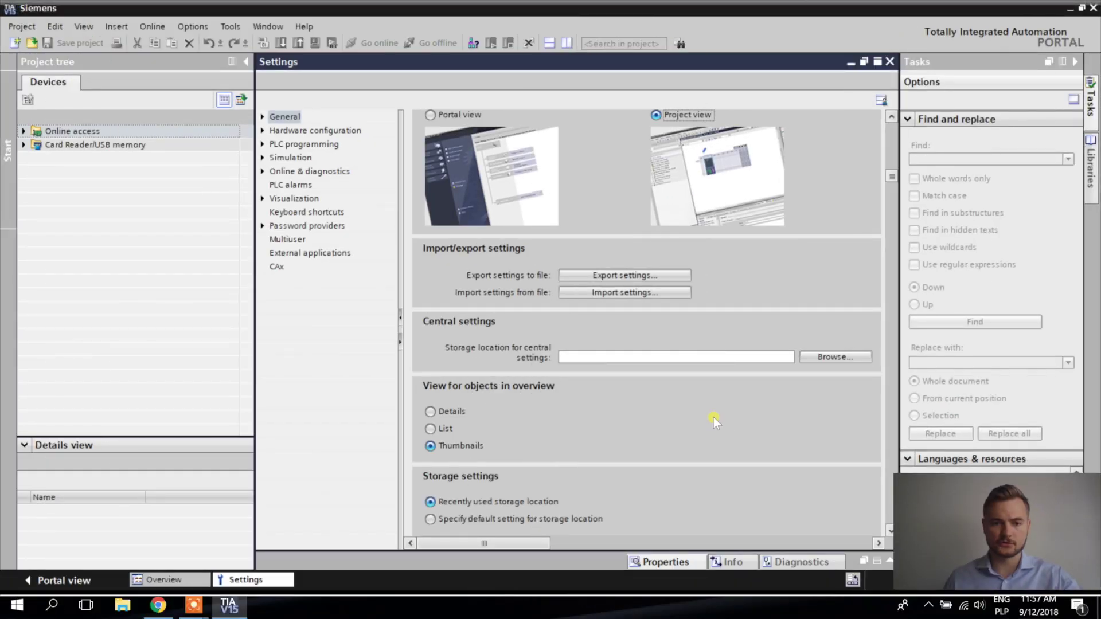
scroll(713, 417, "down", 1)
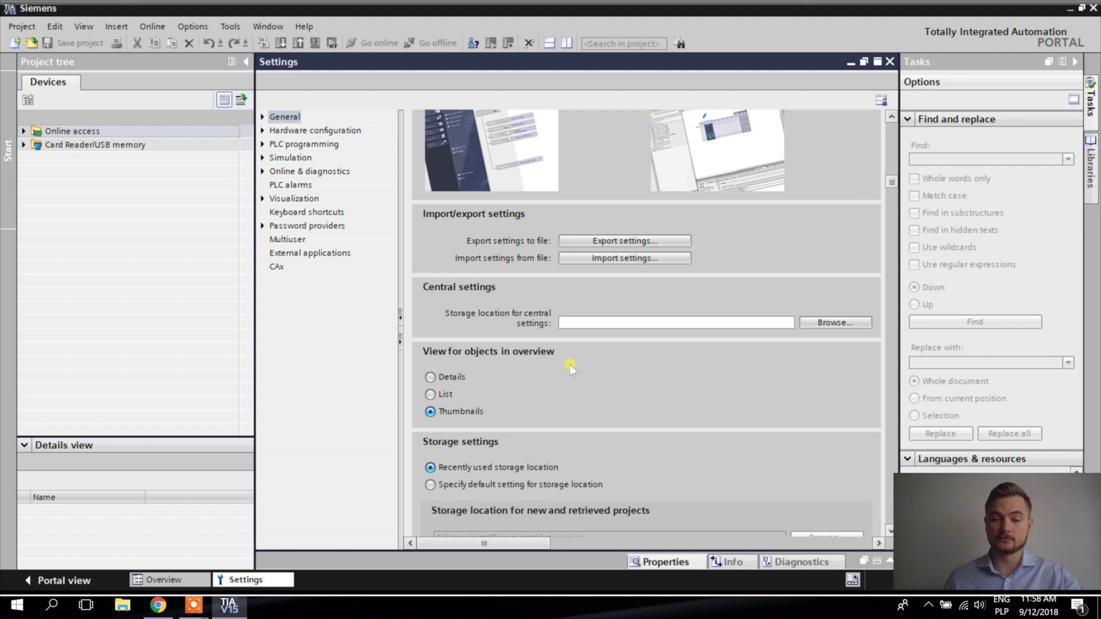
left_click(430, 377)
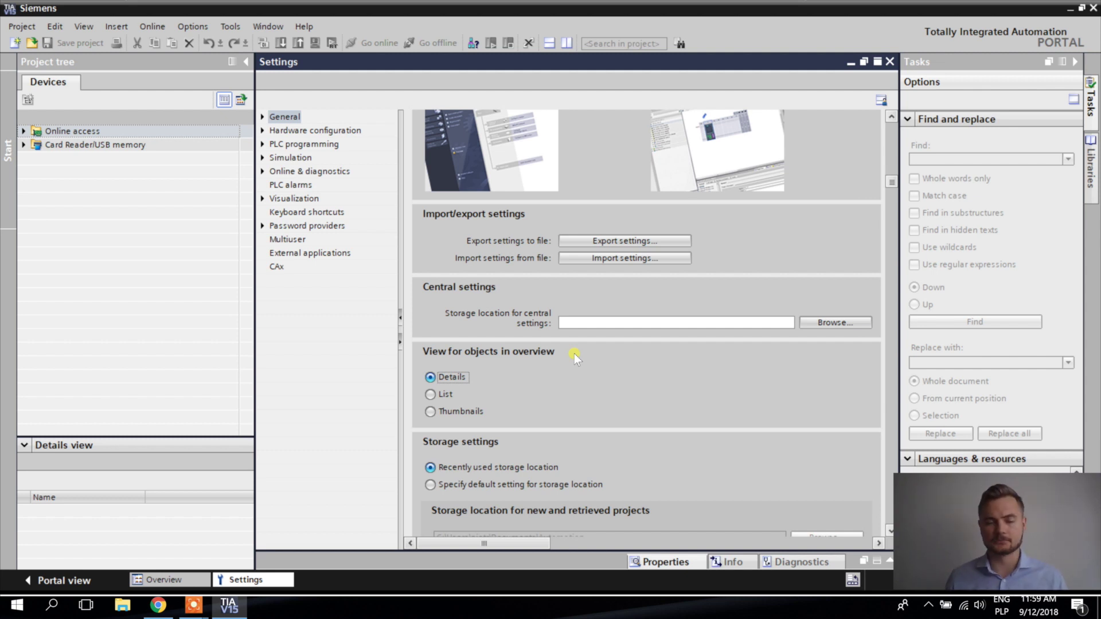
Step: Set the storage location for archiving of projects to the Backups folder inside Documents\Automation
scroll(642, 319, "down", 8)
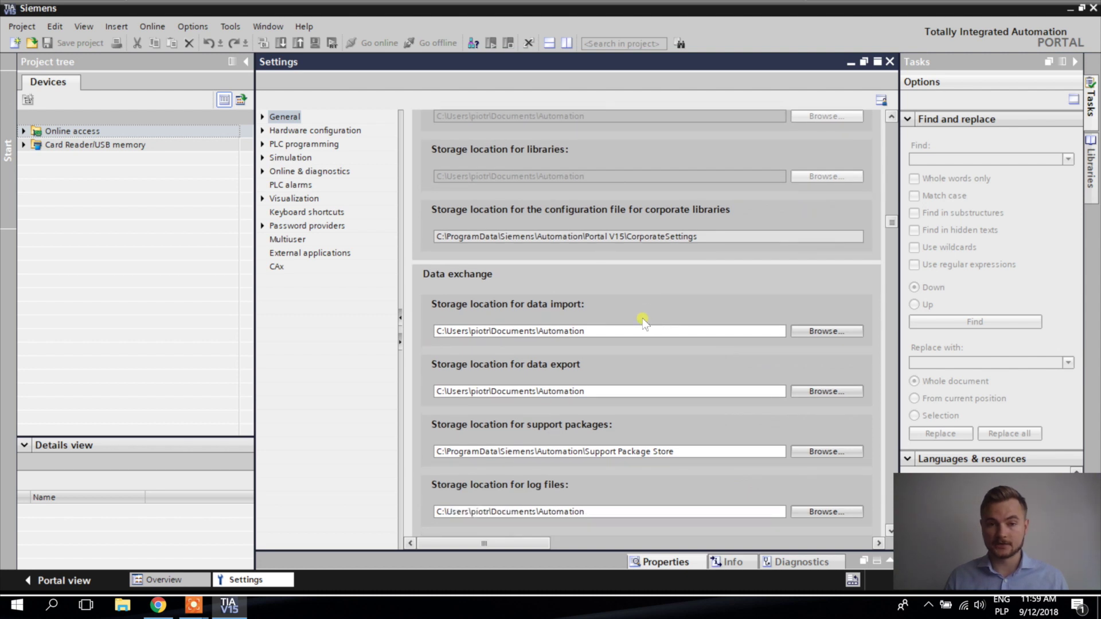
scroll(643, 321, "up", 1)
scroll(644, 318, "up", 1)
scroll(647, 319, "down", 6)
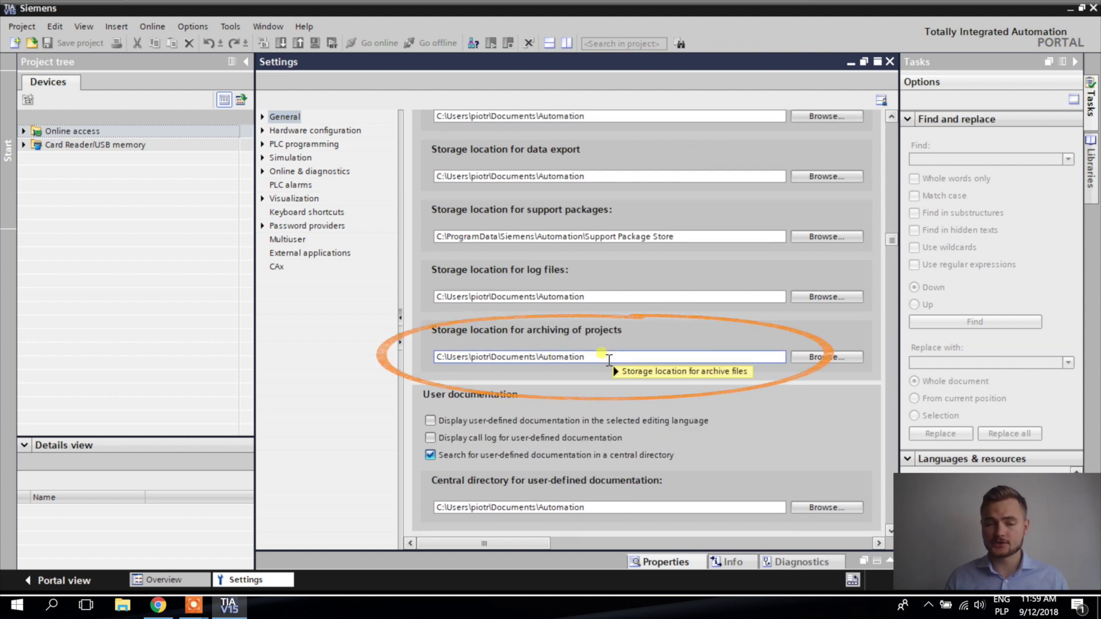
mouse_move(609, 360)
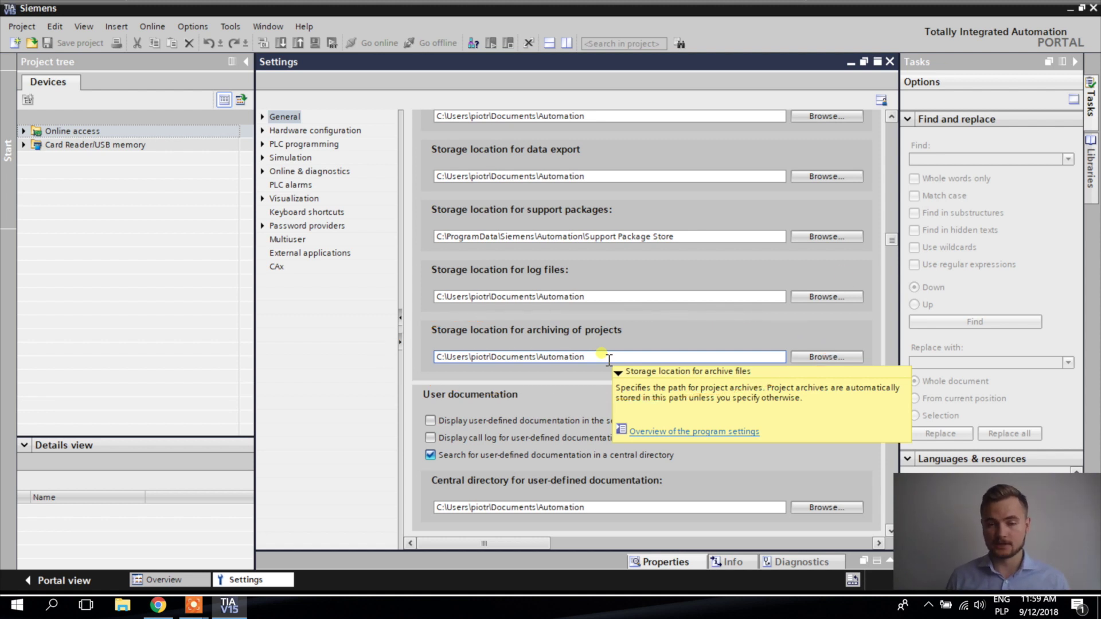
left_click(813, 358)
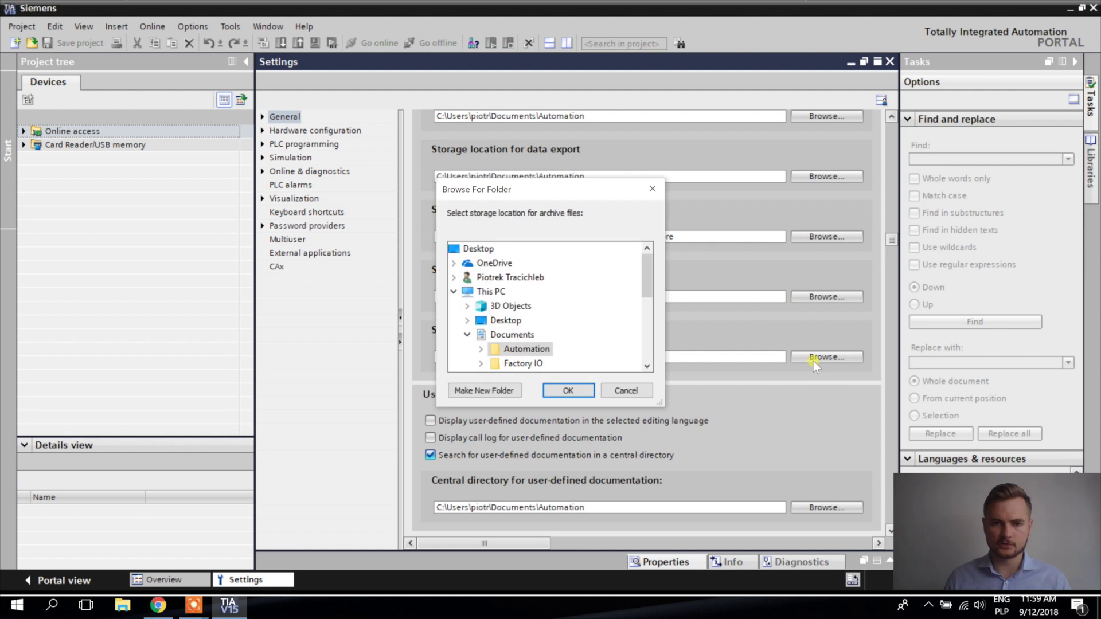
left_click(568, 390)
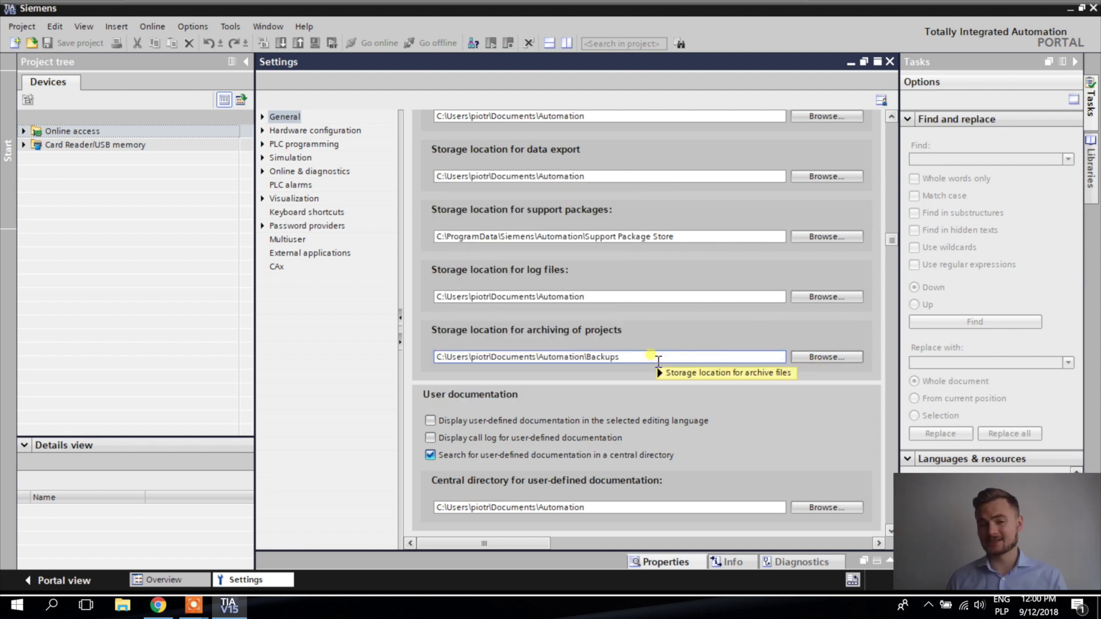
mouse_move(658, 360)
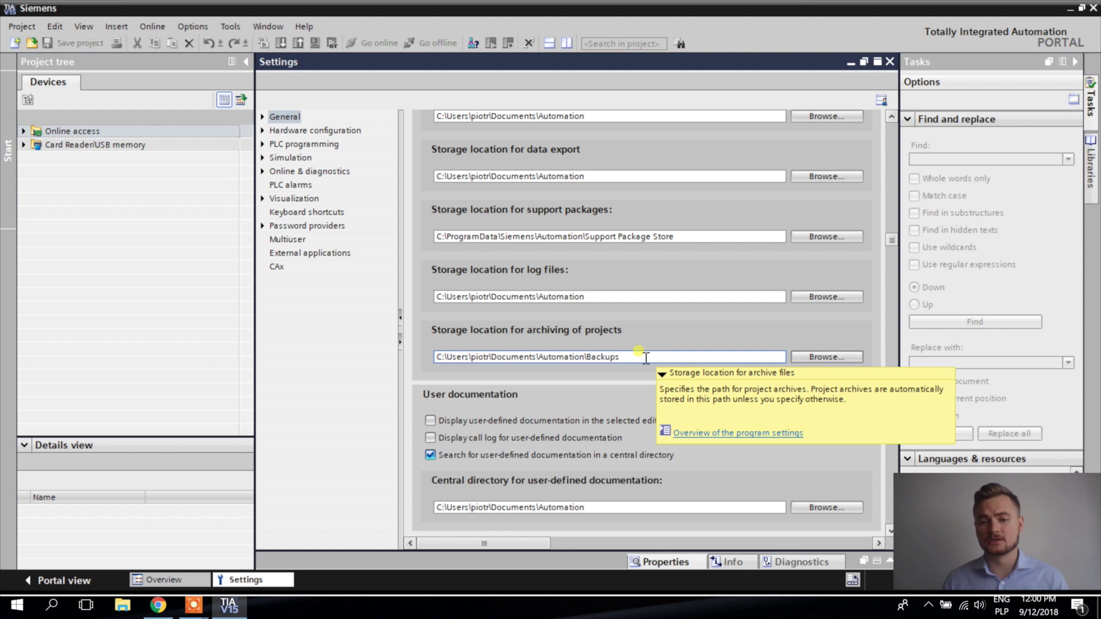
Step: Check the user documentation option for searching a central directory and the path of that directory
scroll(645, 357, "down", 3)
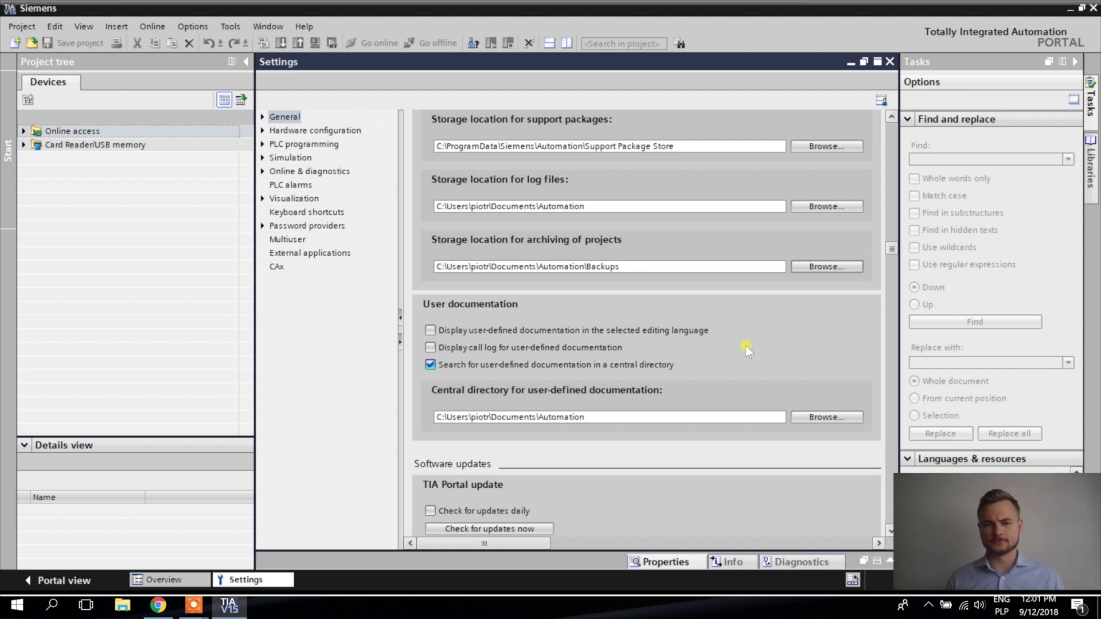
left_click(429, 364)
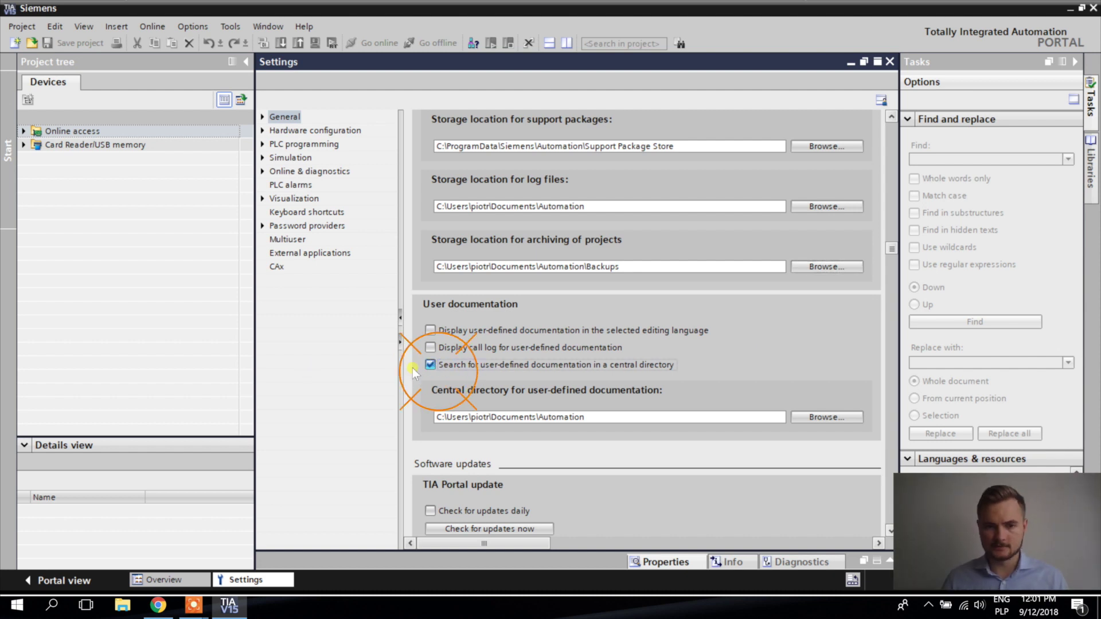
left_click(637, 417)
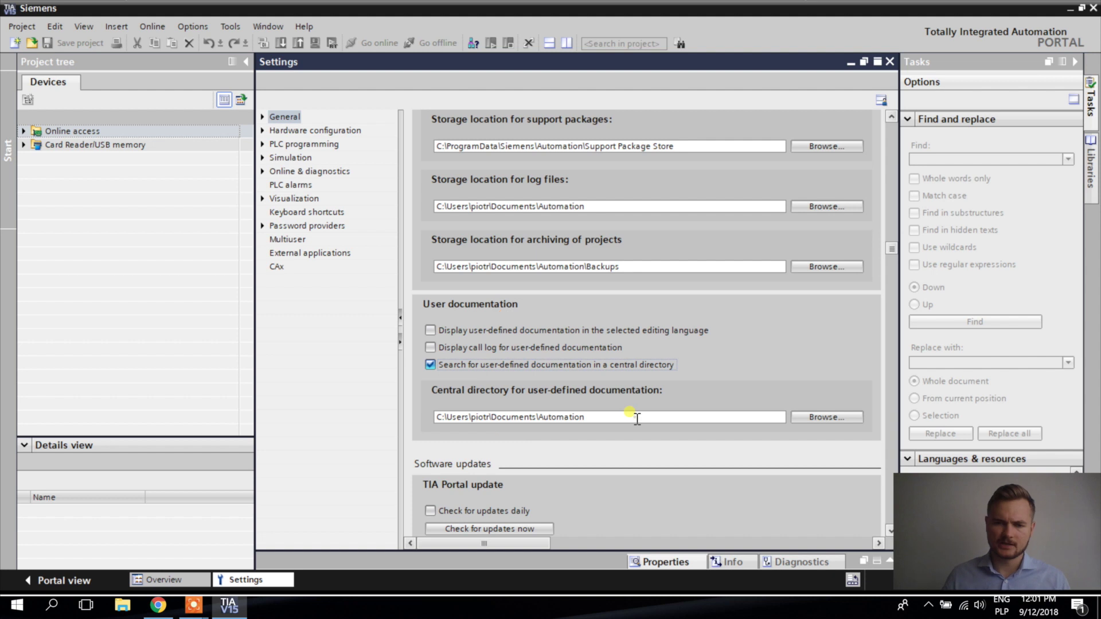
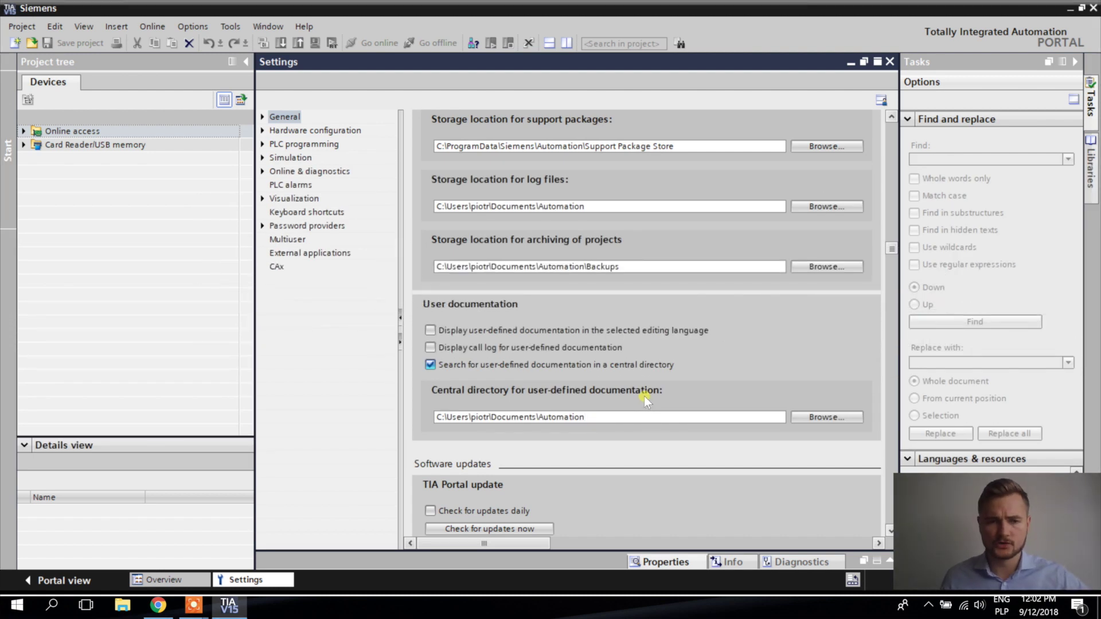
Step: Look through the list of keyboard shortcuts in the settings, and close the settings
left_click(338, 211)
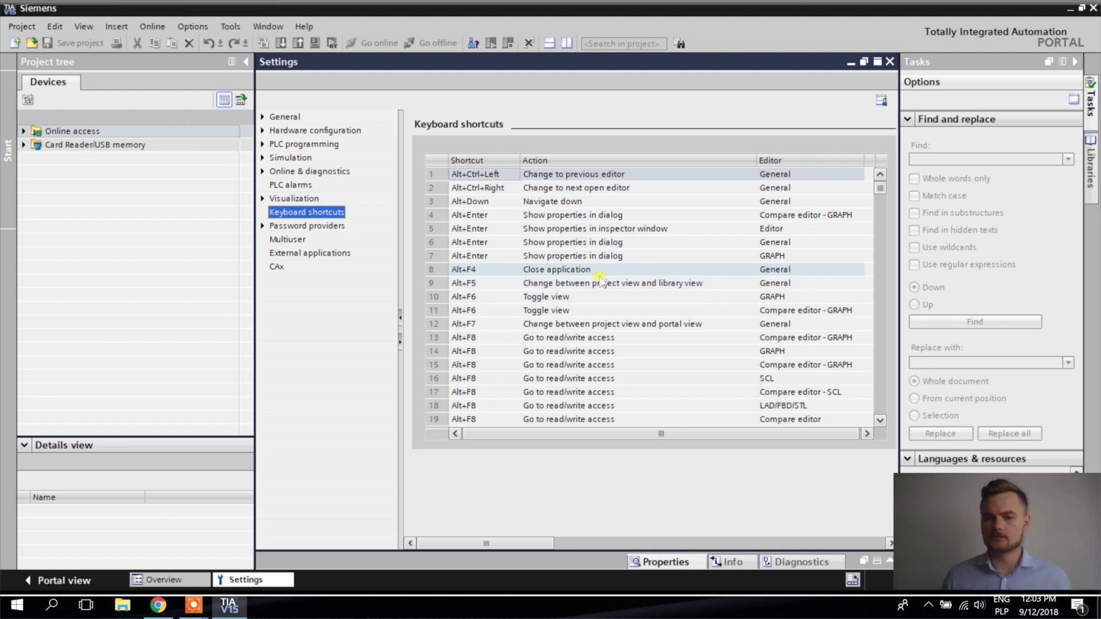
scroll(882, 408, "down", 20)
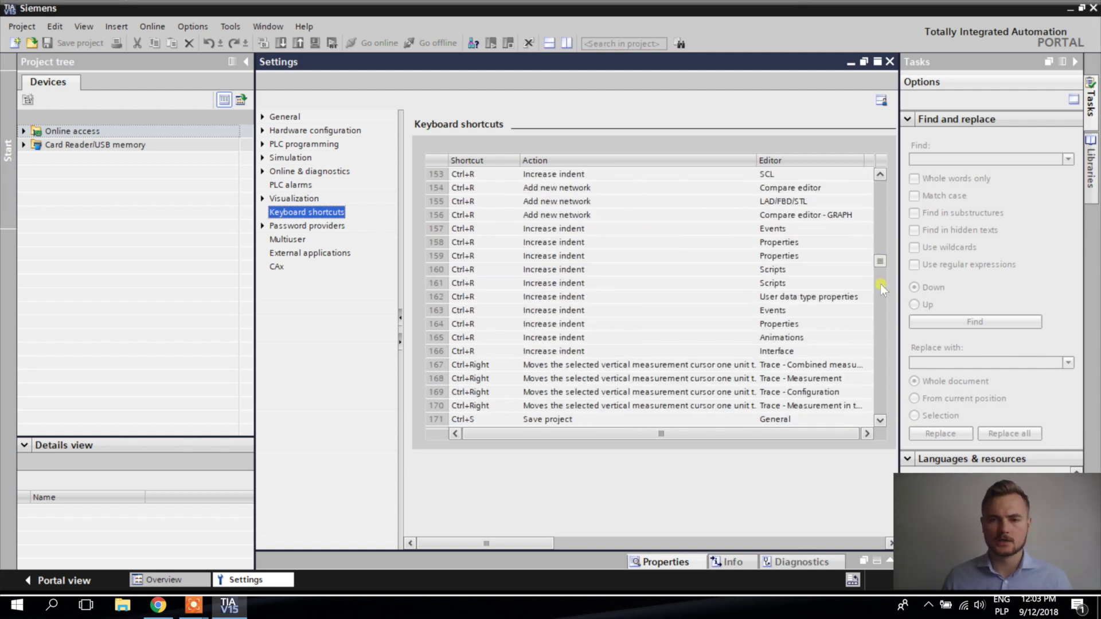
scroll(879, 284, "down", 20)
scroll(878, 359, "down", 20)
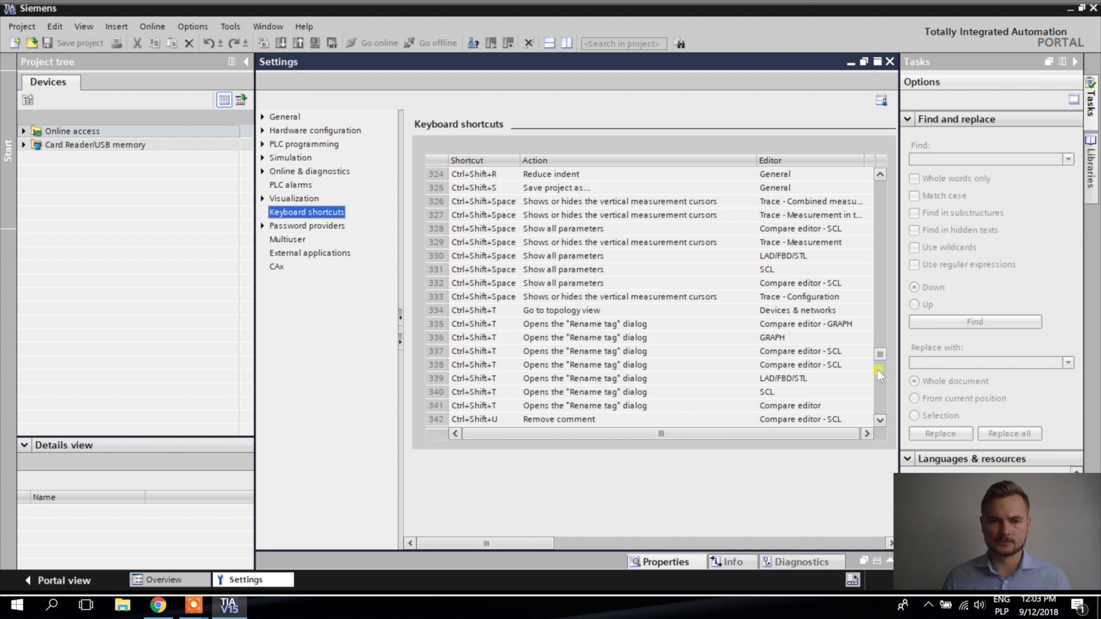
scroll(870, 276, "up", 20)
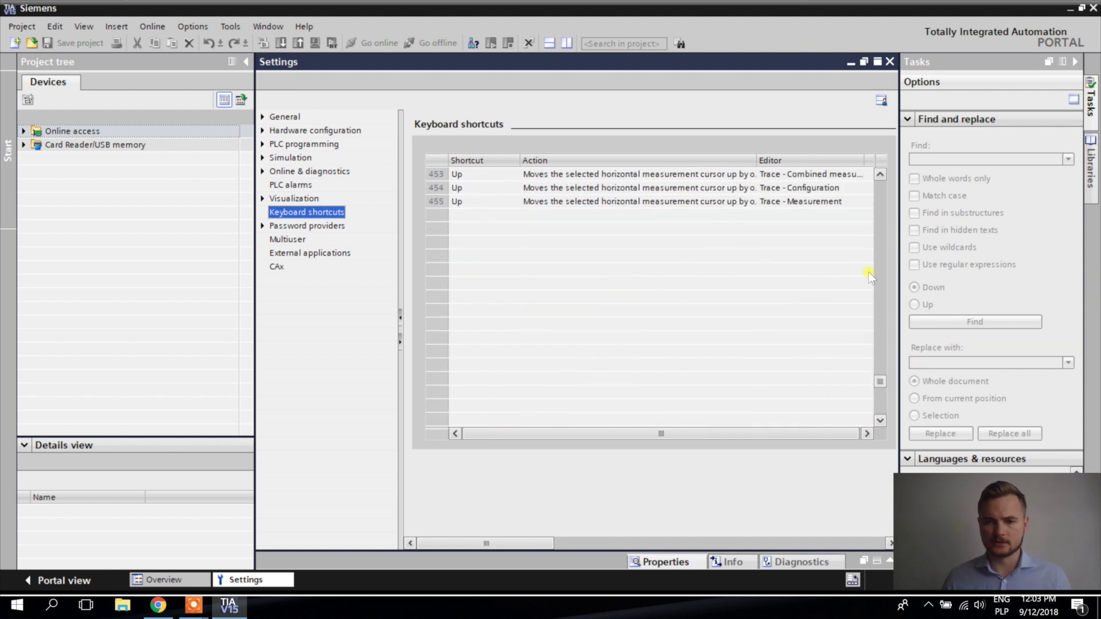
left_click(890, 62)
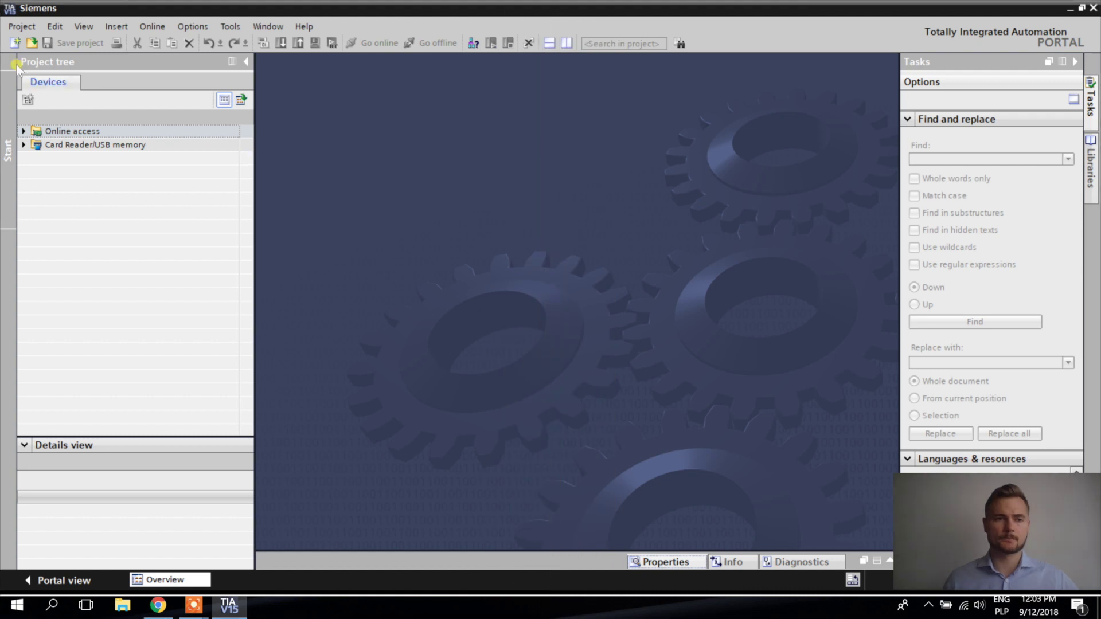
Step: Create a new project named FirstProject with the comment "First project for TIA Portal Tutorial"
left_click(14, 43)
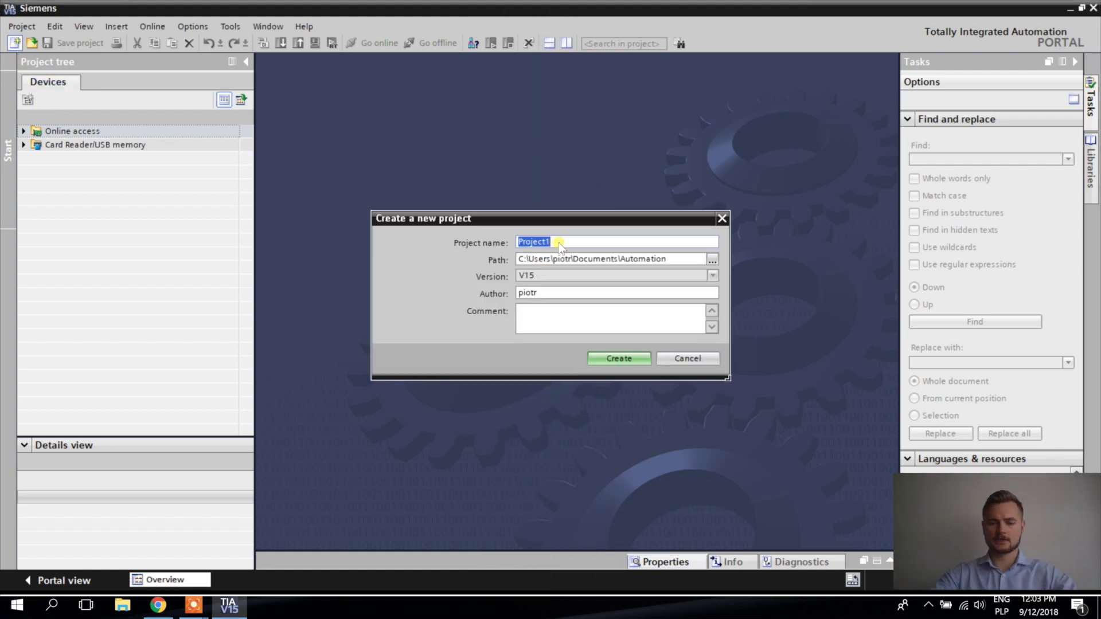
type("fir")
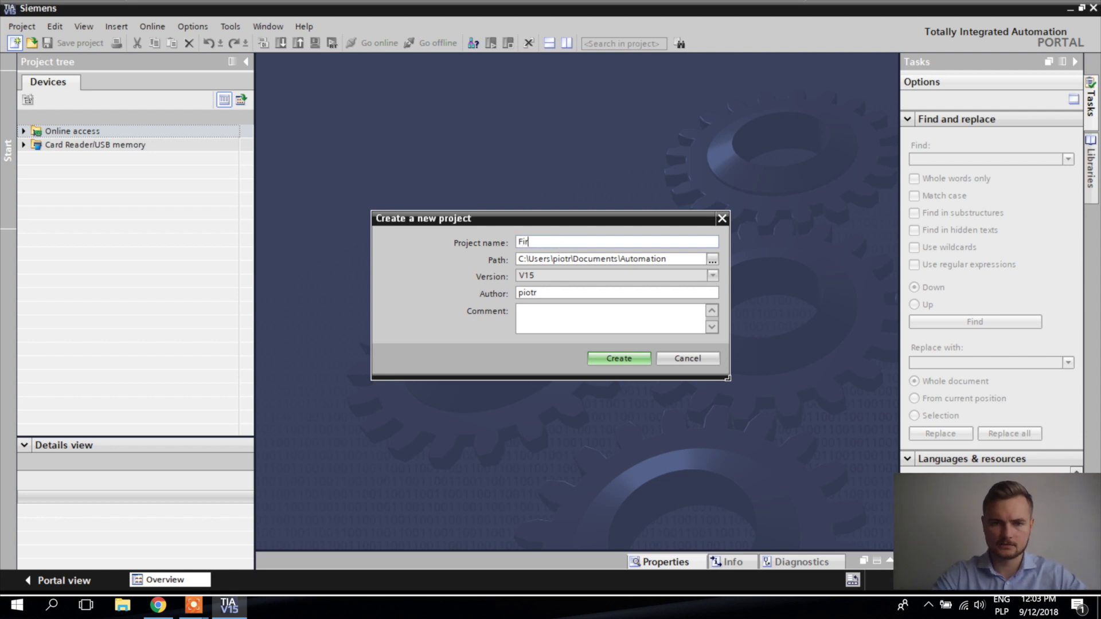
type("stProject")
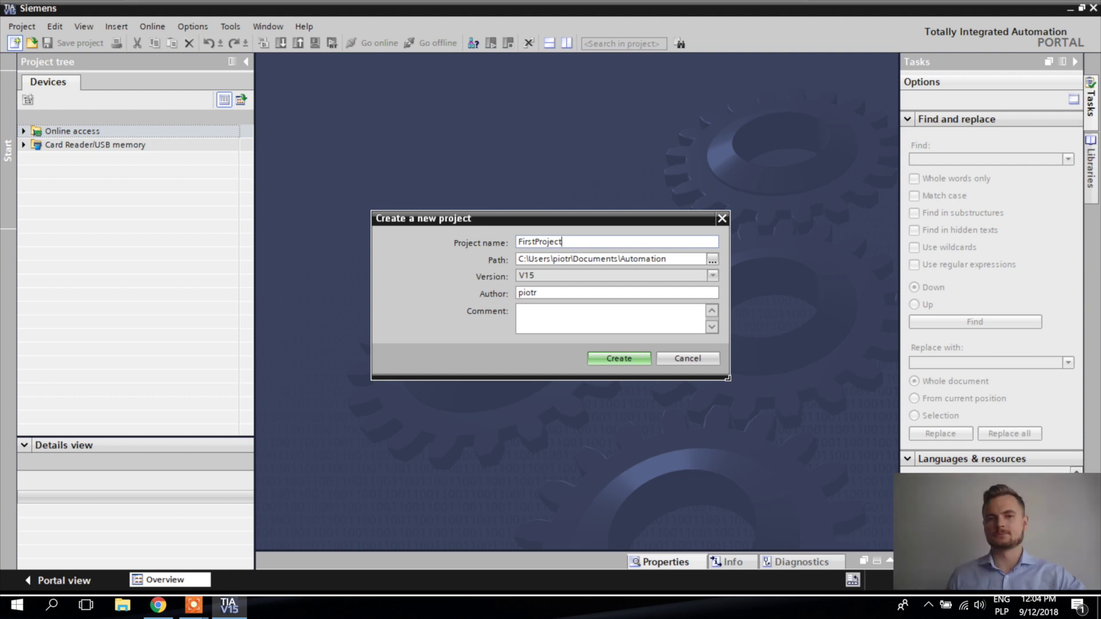
left_click(563, 314)
type("First project for TIA Portal Tutorial")
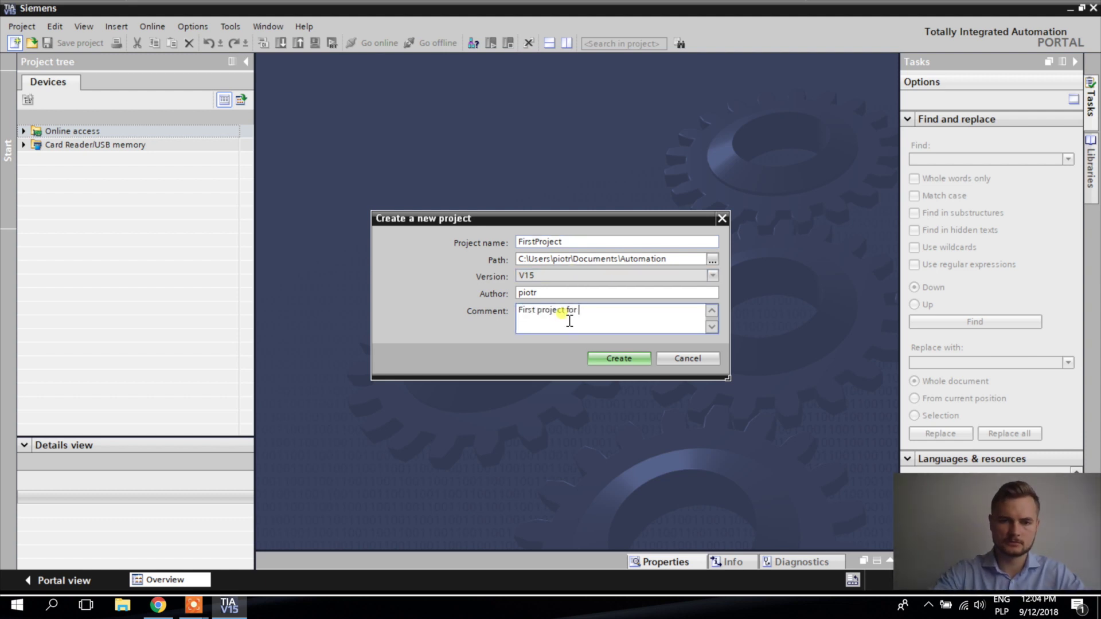
left_click(608, 358)
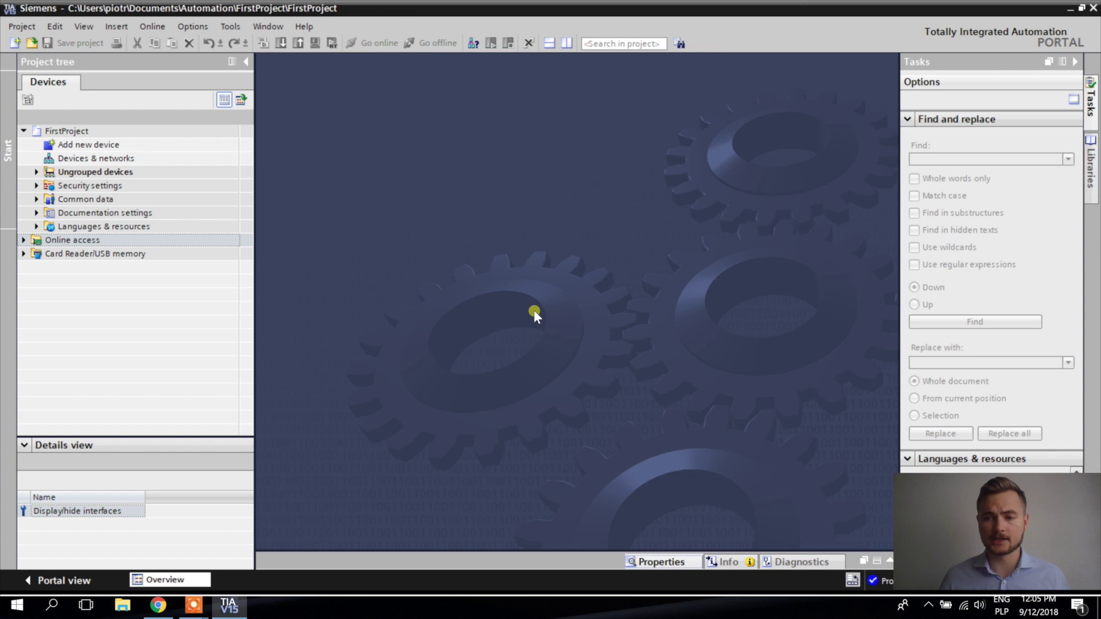
Step: Add a SIMATIC S7-1200 controller named TUTORIAL_PLC, CPU 1212C AC/DC/Rly with article number 6ES7 212-1BE40-0XB0, and close its device view
left_click(86, 147)
double_click(86, 146)
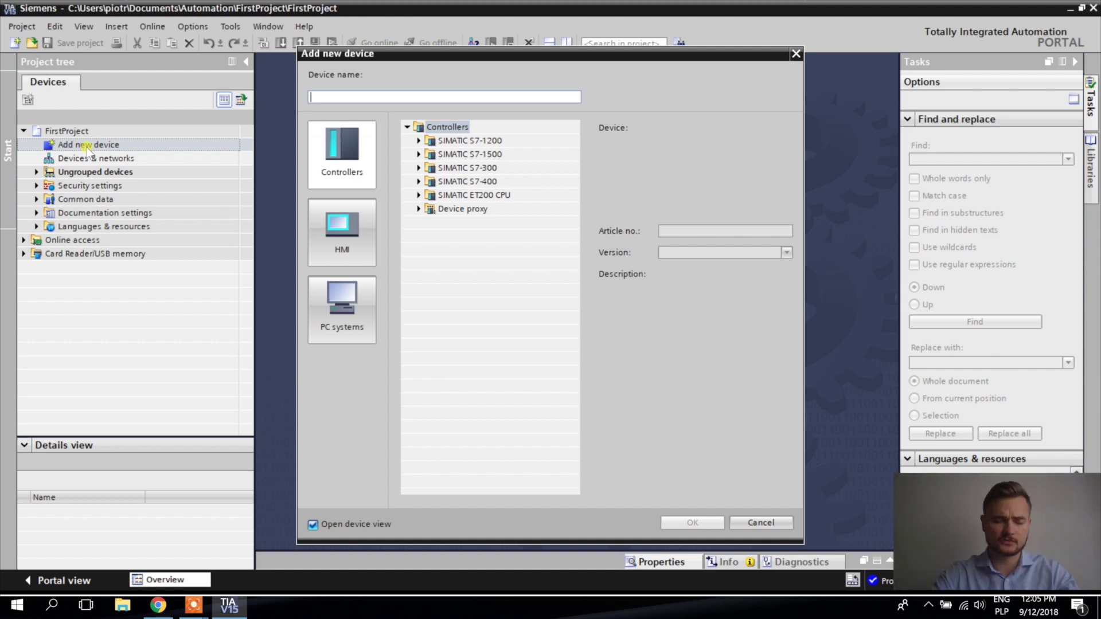
type("TUTORIAL_PLC")
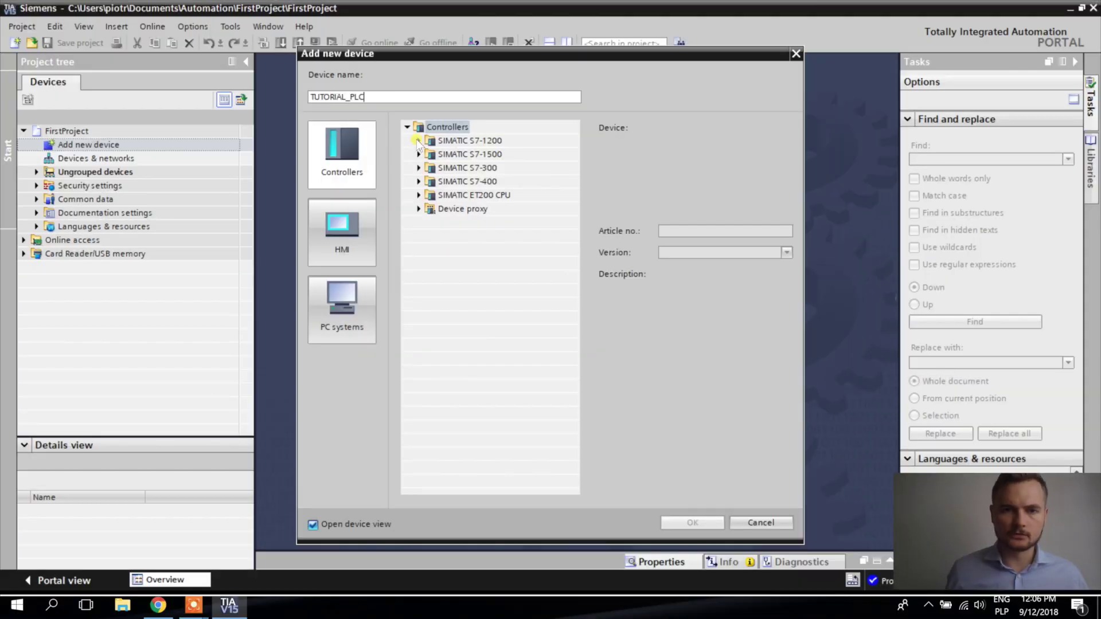
left_click(418, 140)
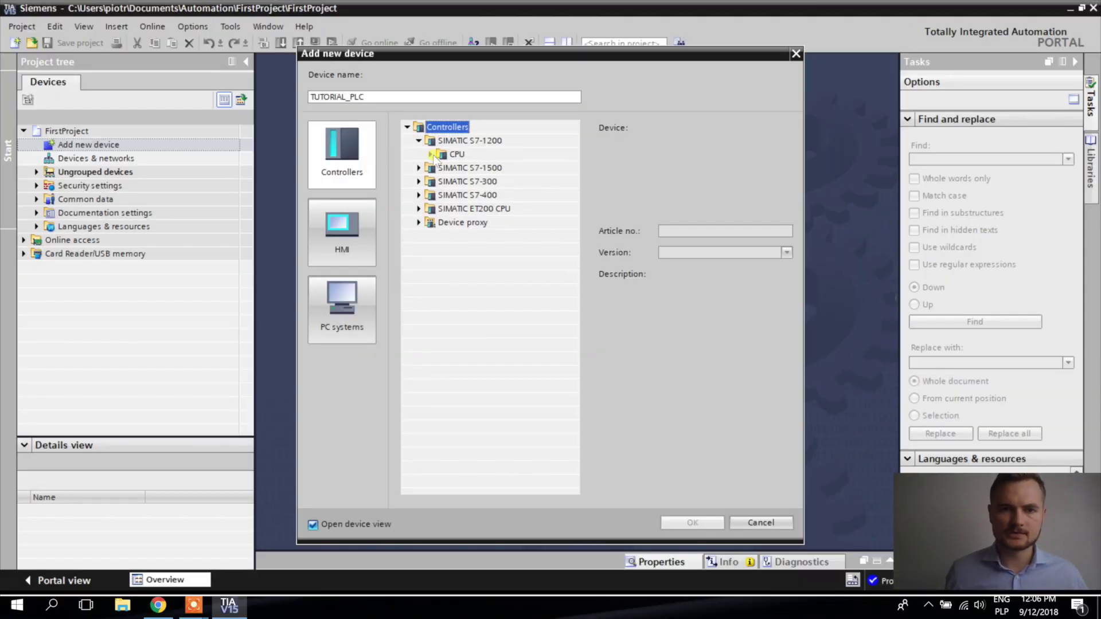
left_click(430, 154)
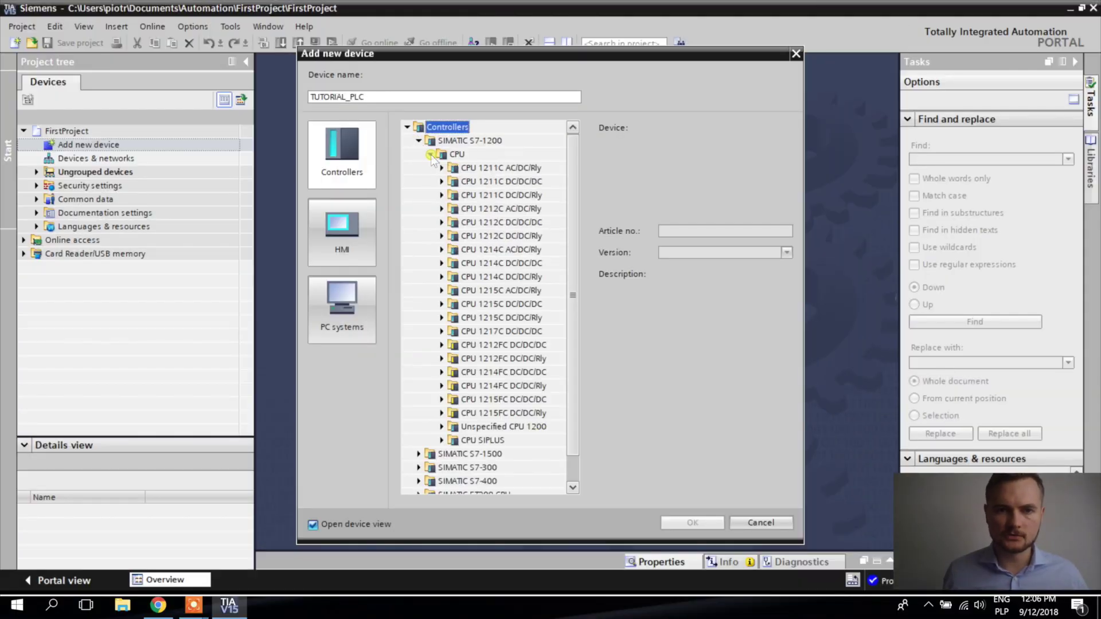
left_click(441, 208)
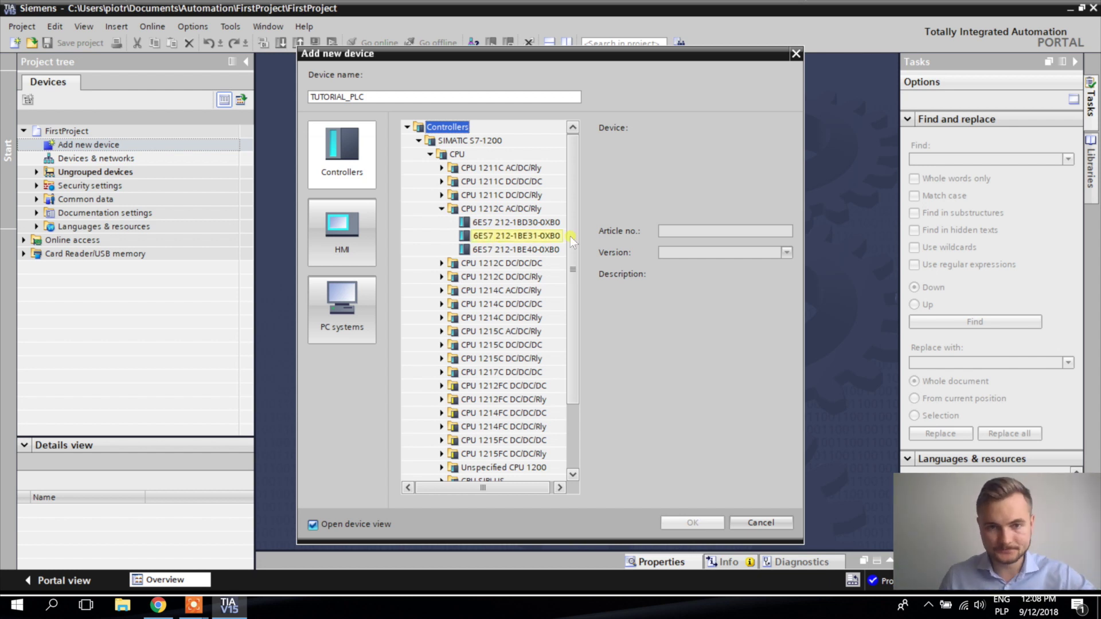
left_click(527, 250)
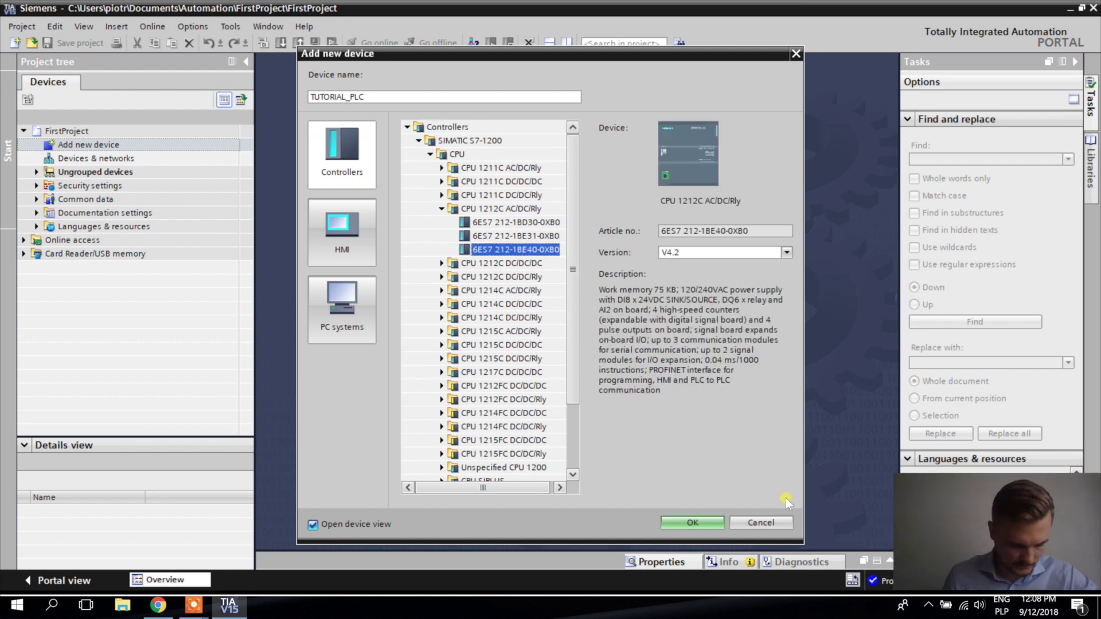
left_click(682, 522)
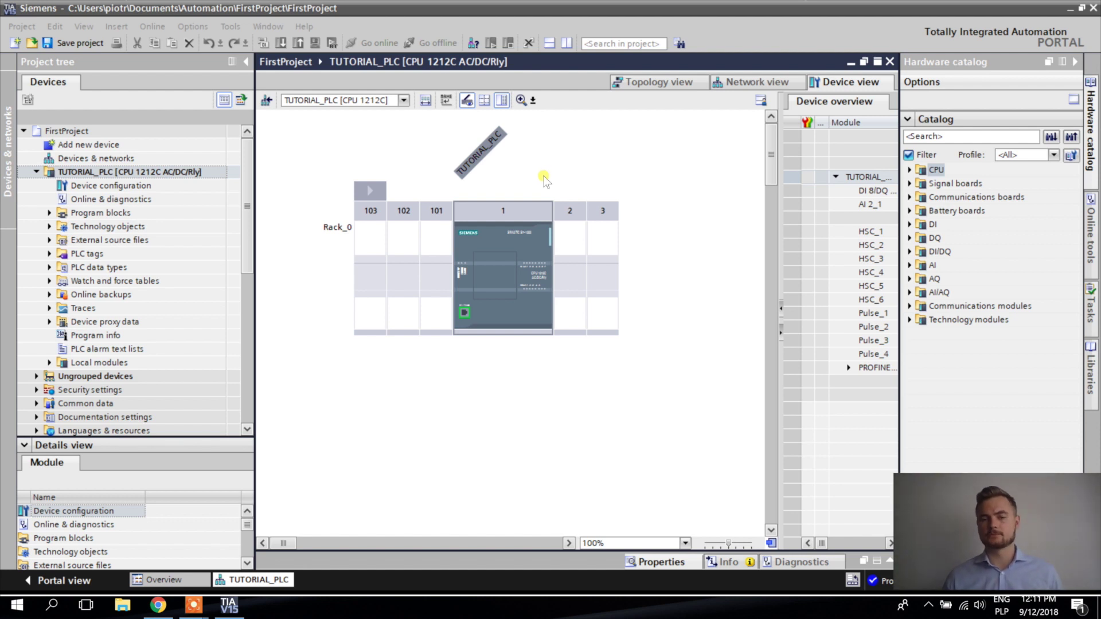
left_click(889, 62)
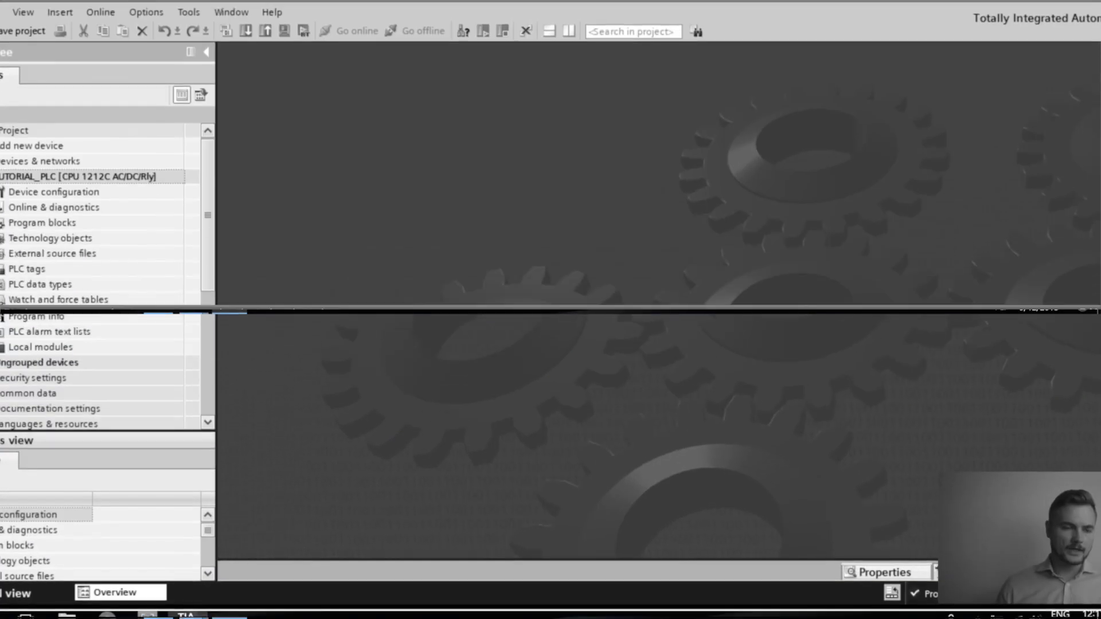
Step: Open the online and diagnostics view of TUTORIAL_PLC, examine its online access page, and close the view
left_click(73, 172)
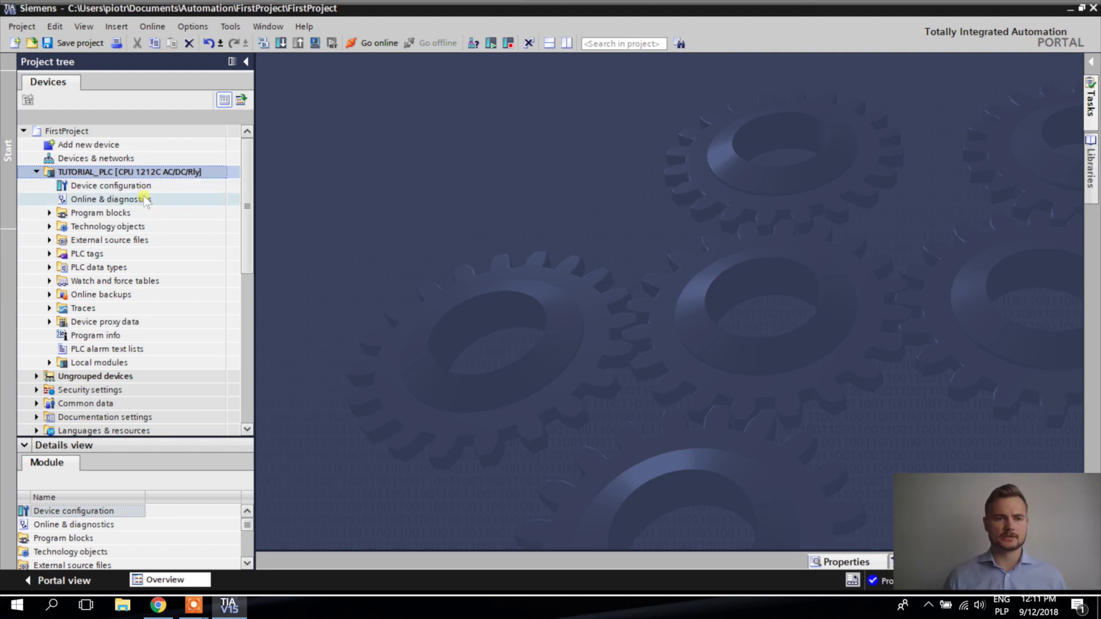
left_click(103, 198)
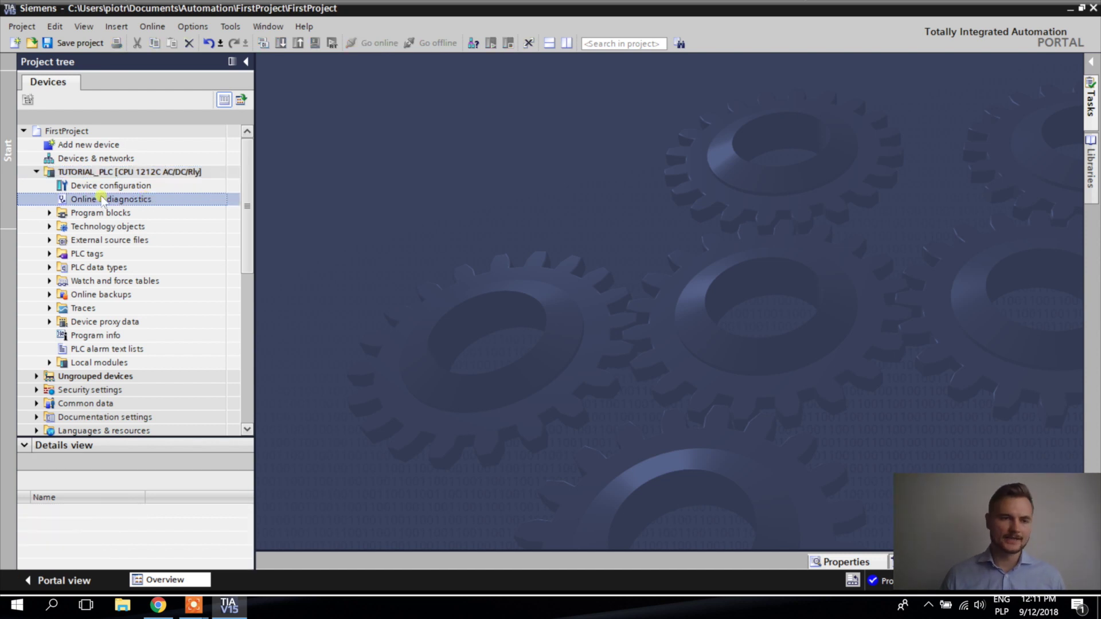
double_click(171, 199)
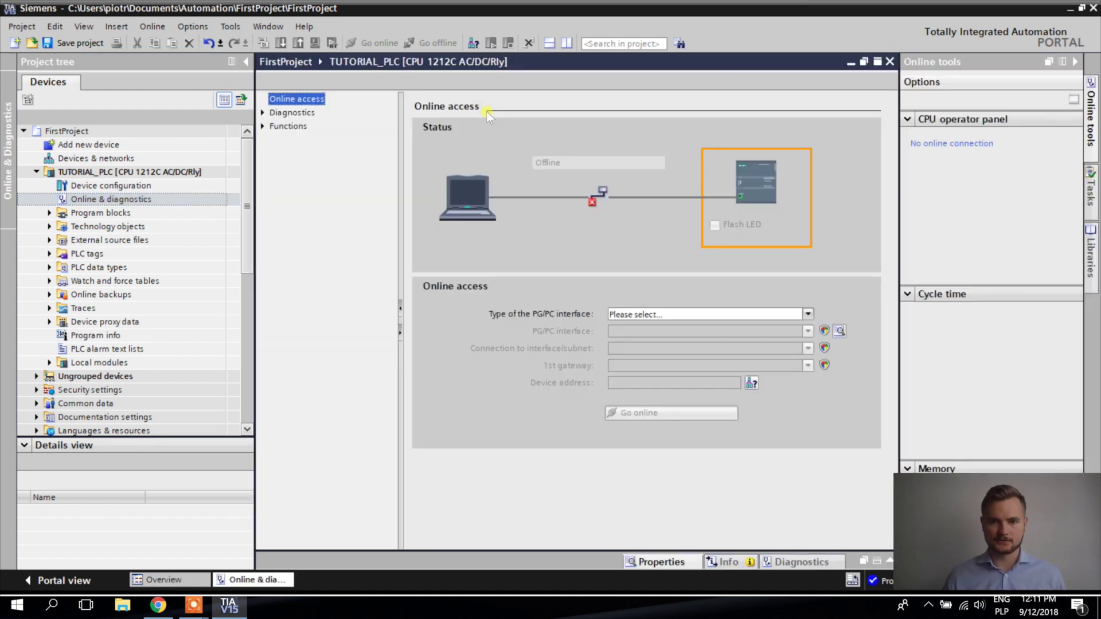
left_click(890, 61)
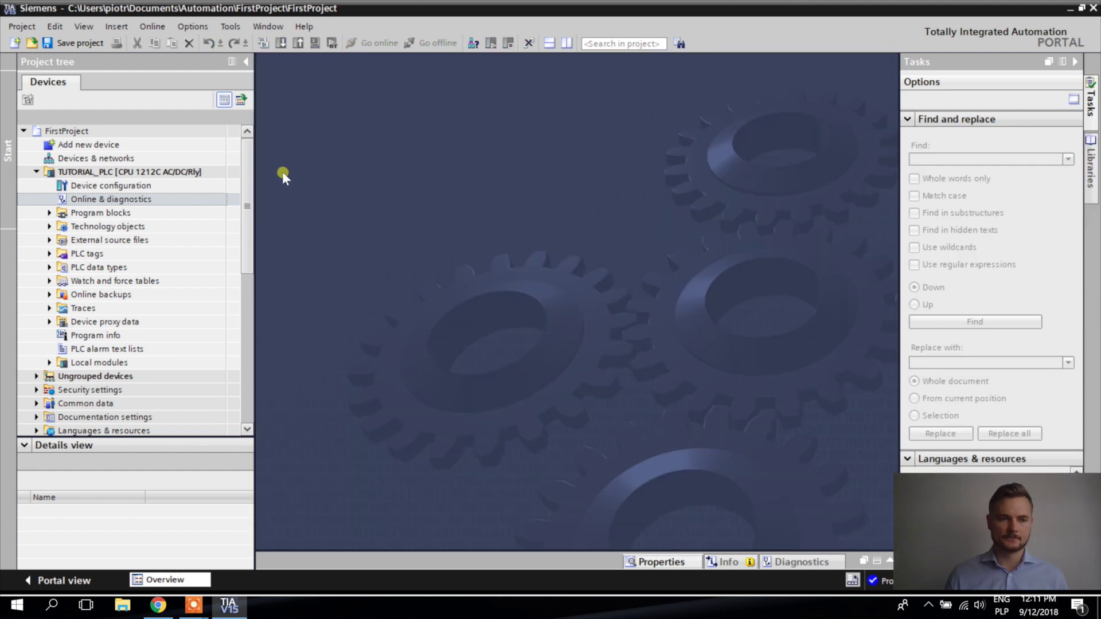
Step: Expand the program blocks of TUTORIAL_PLC and add a new group there, keeping its default name
left_click(108, 216)
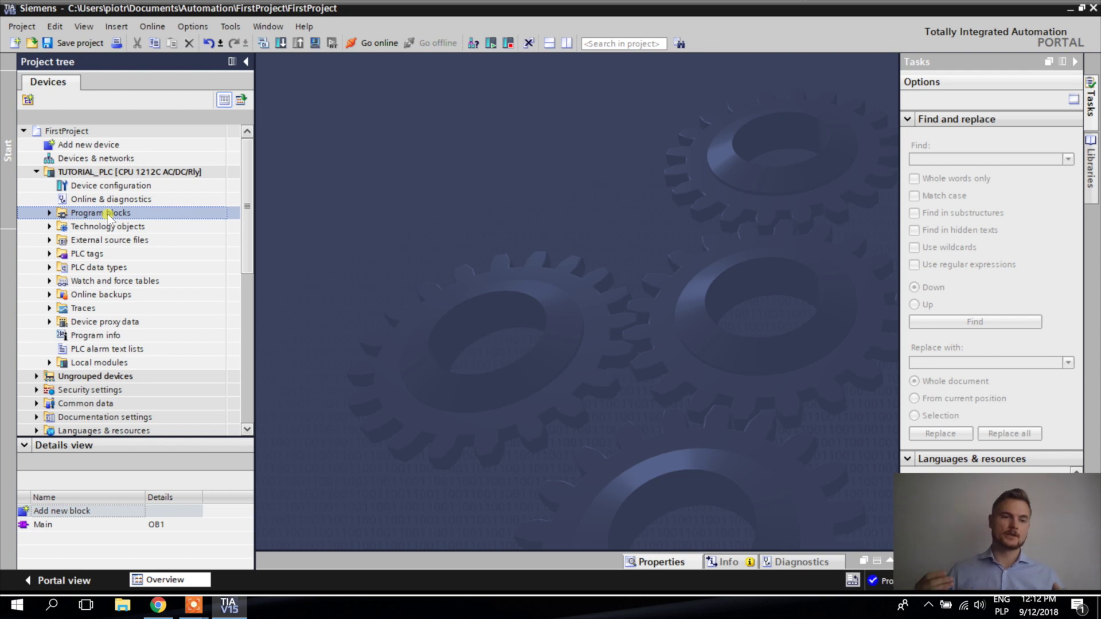
double_click(108, 214)
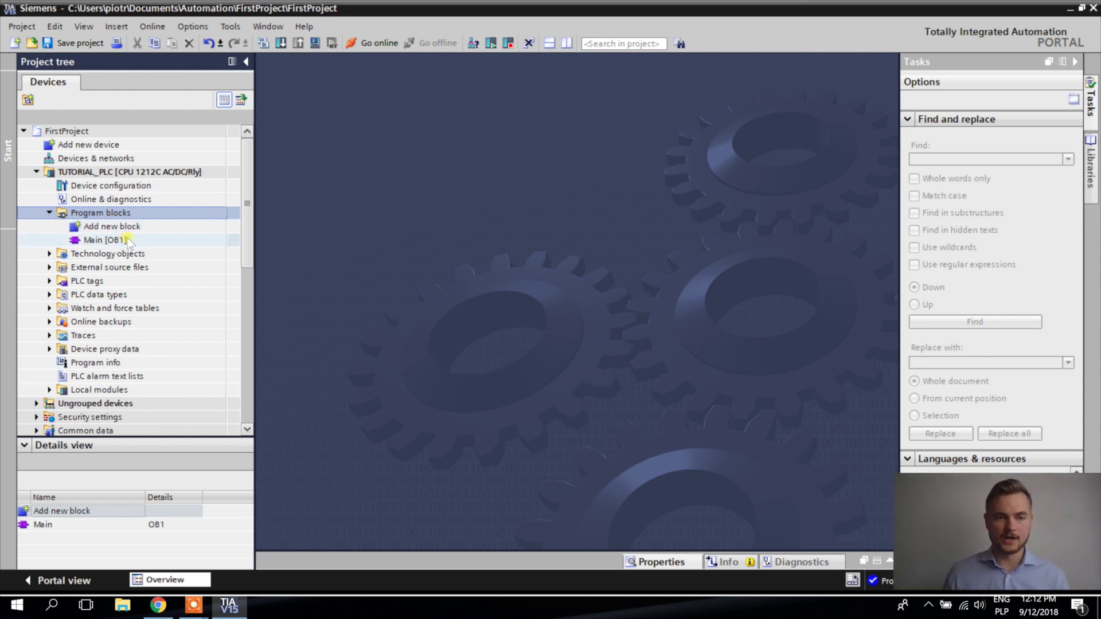
right_click(109, 215)
left_click(168, 223)
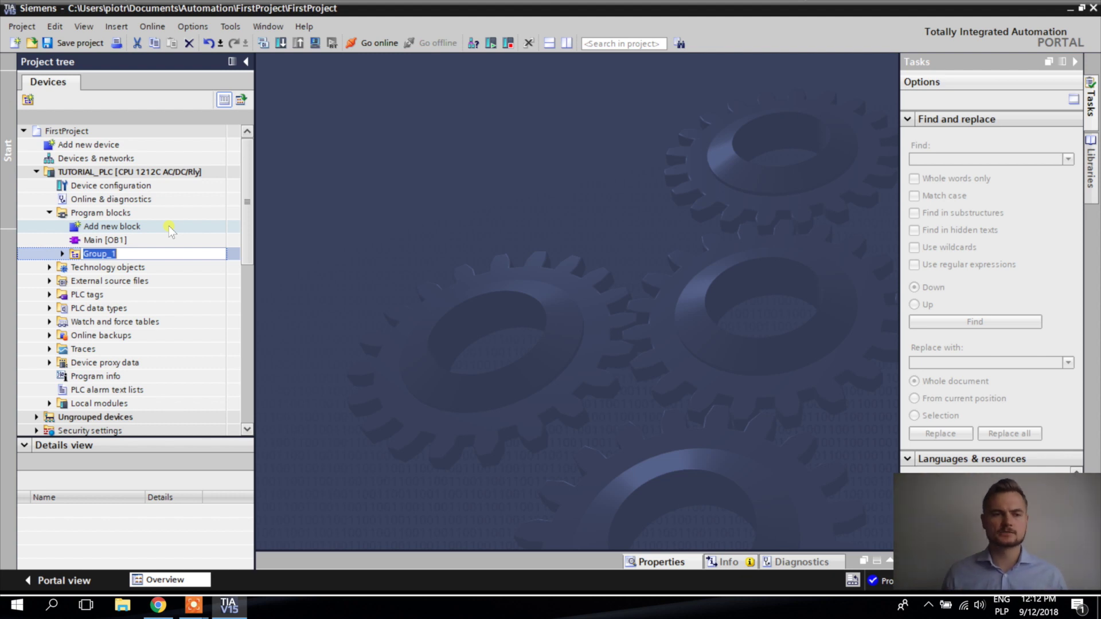
key("Return")
Step: Look through the Main block, the new group, and the technology objects, external source files, PLC tags and PLC data types of TUTORIAL_PLC
left_click(93, 241)
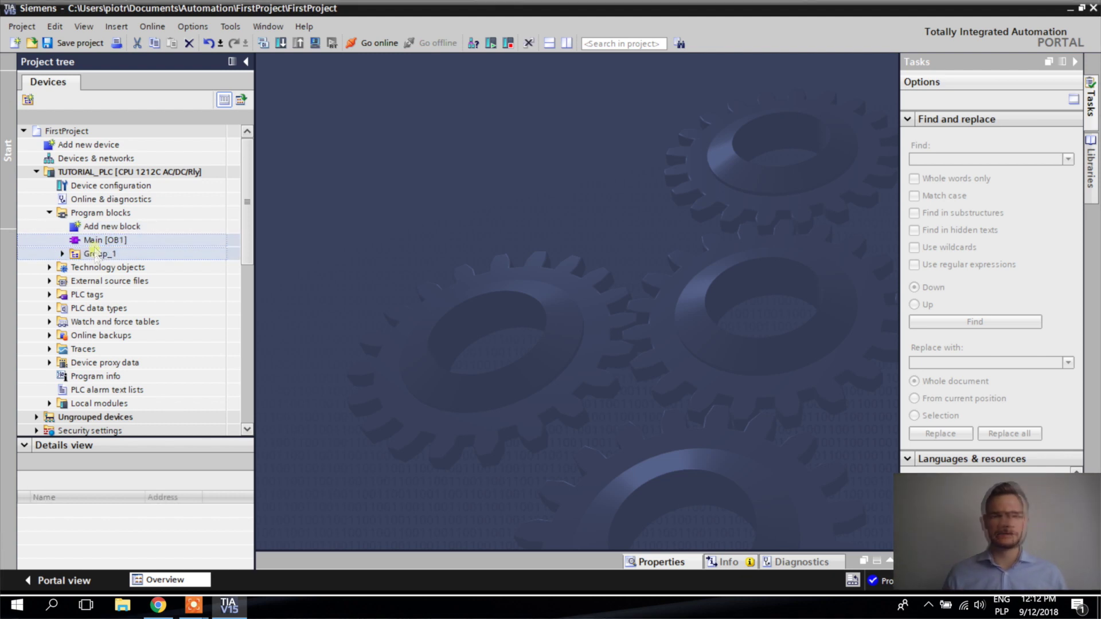
left_click(94, 253)
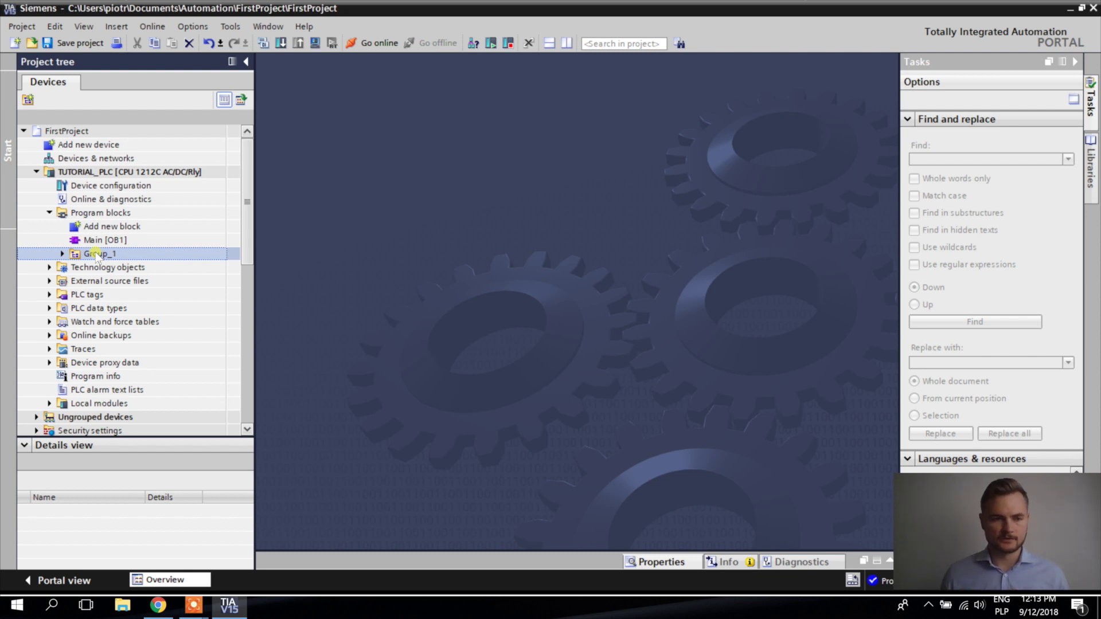
left_click(109, 267)
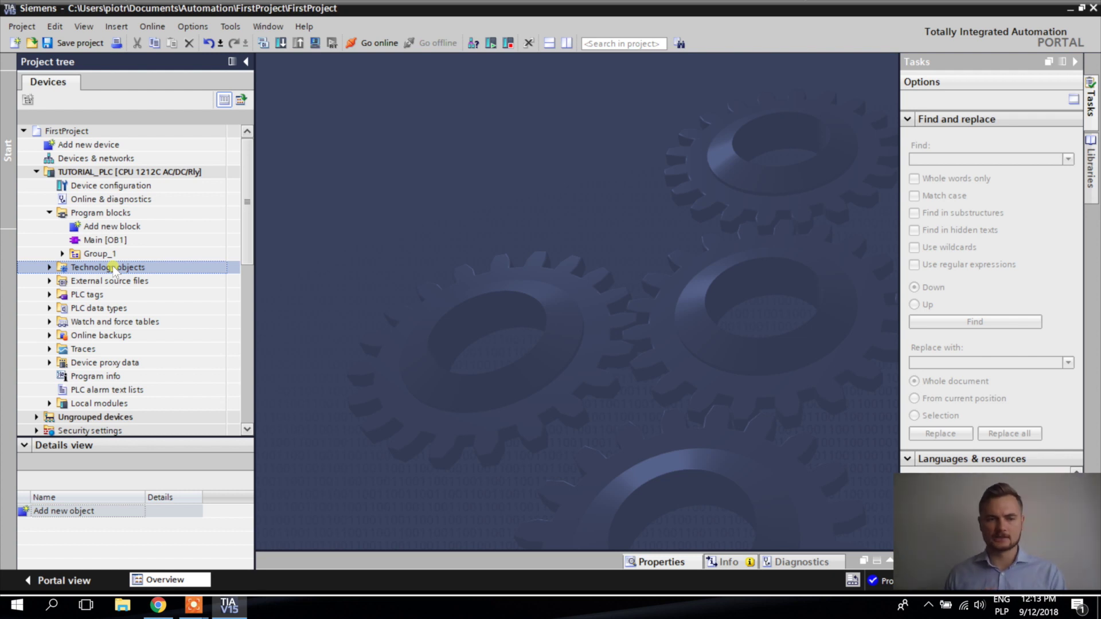
left_click(92, 280)
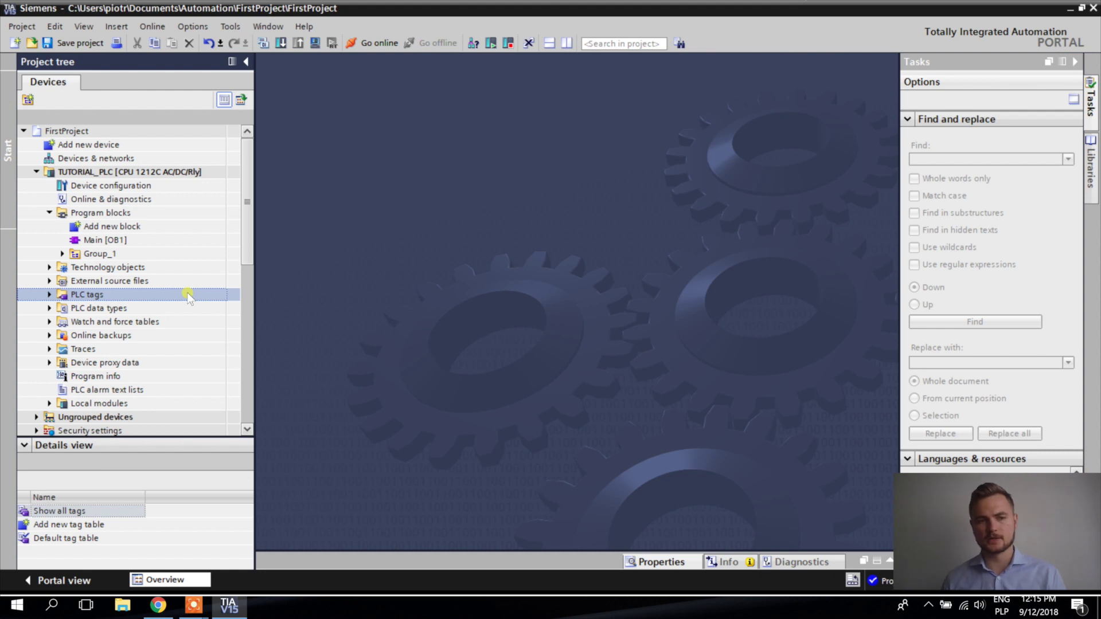
left_click(94, 309)
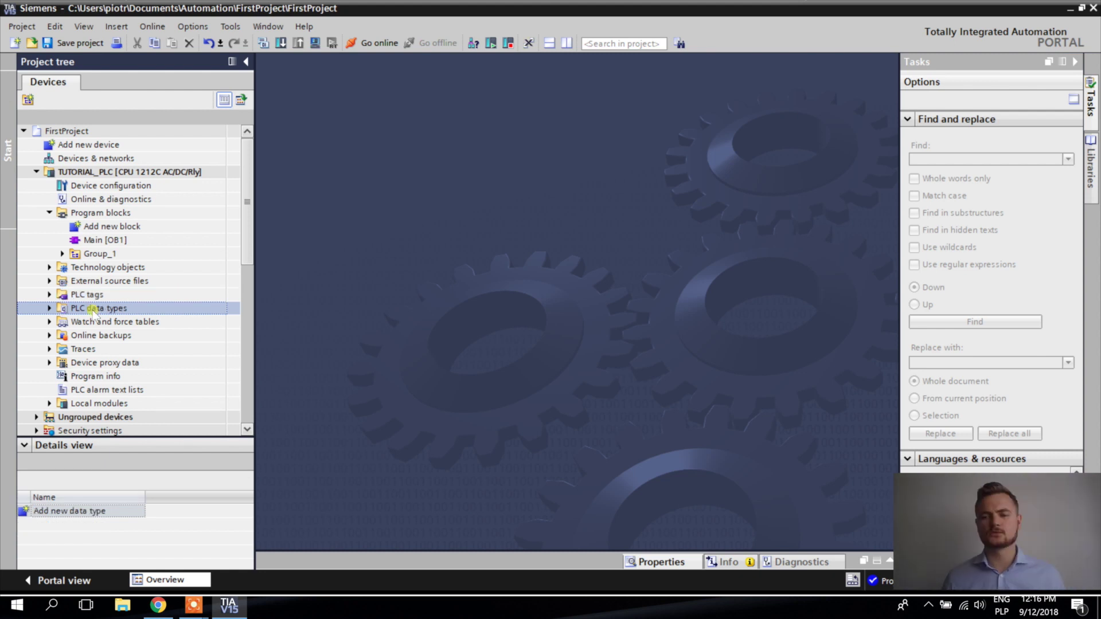